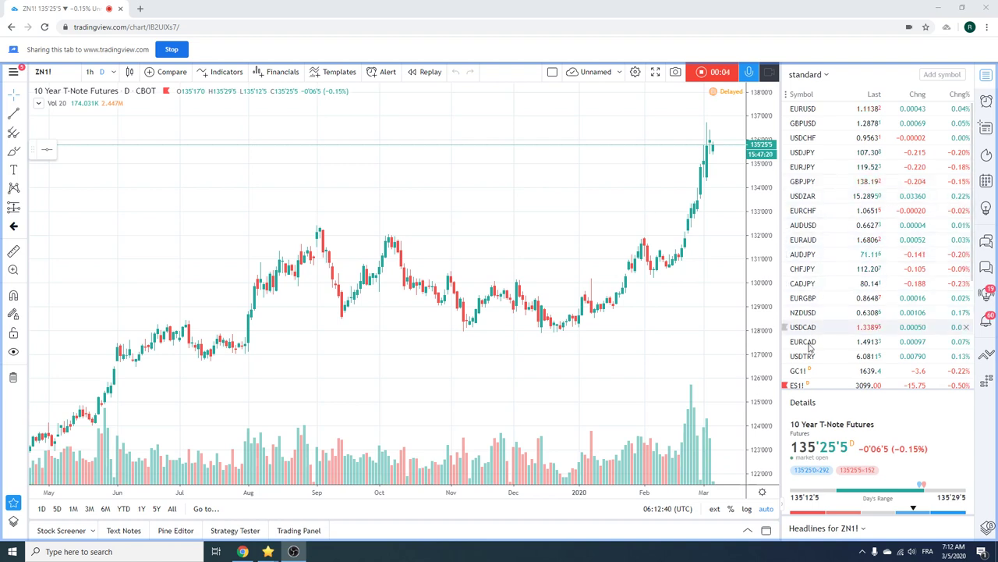
- Load the S&P 500 E-mini Futures (ES1!) daily chart and zoom in on September–March
click(812, 383)
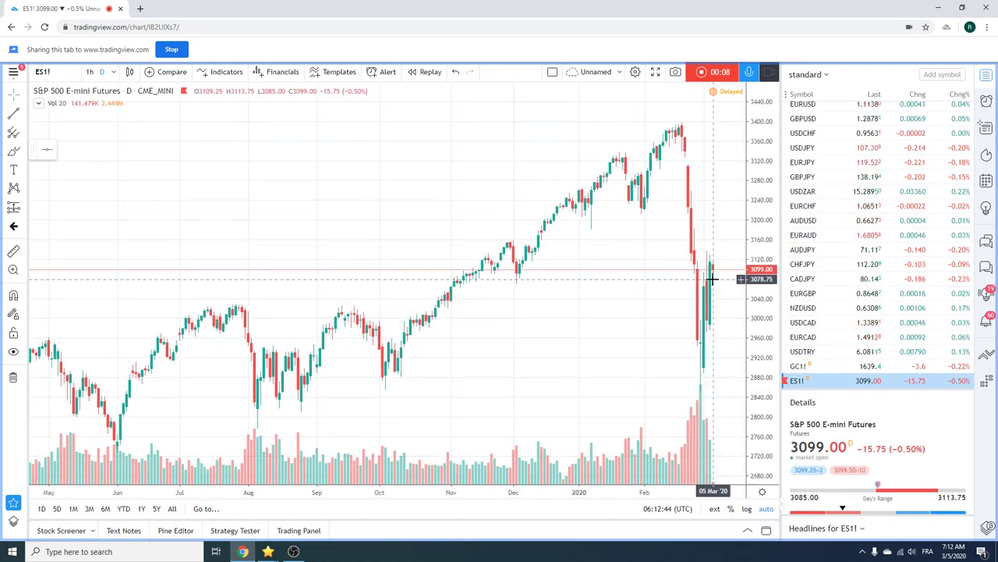
scroll(514, 277, up, 2)
scroll(515, 277, up, 1)
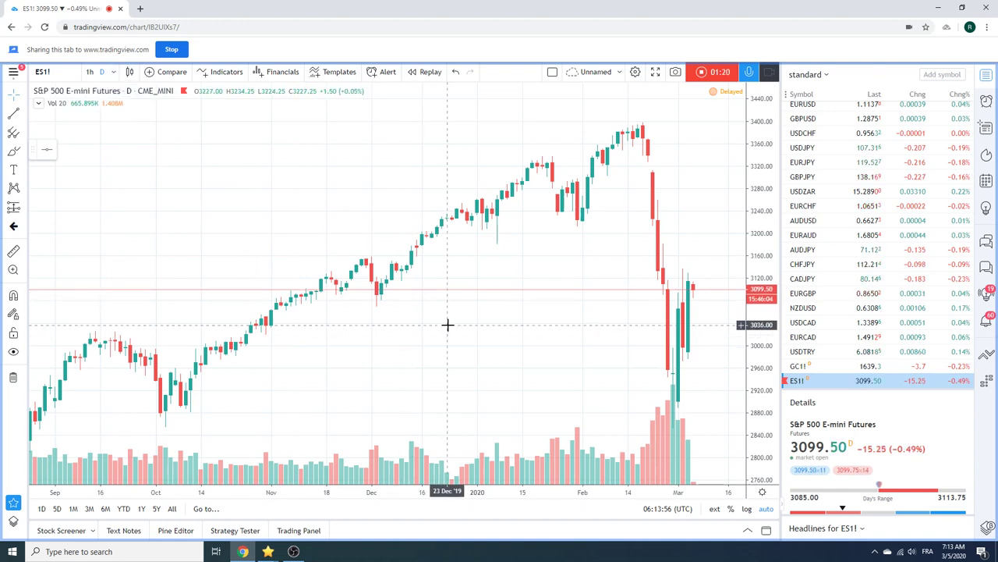
- Change the ES1! chart's interval to 1-hour candles
click(90, 72)
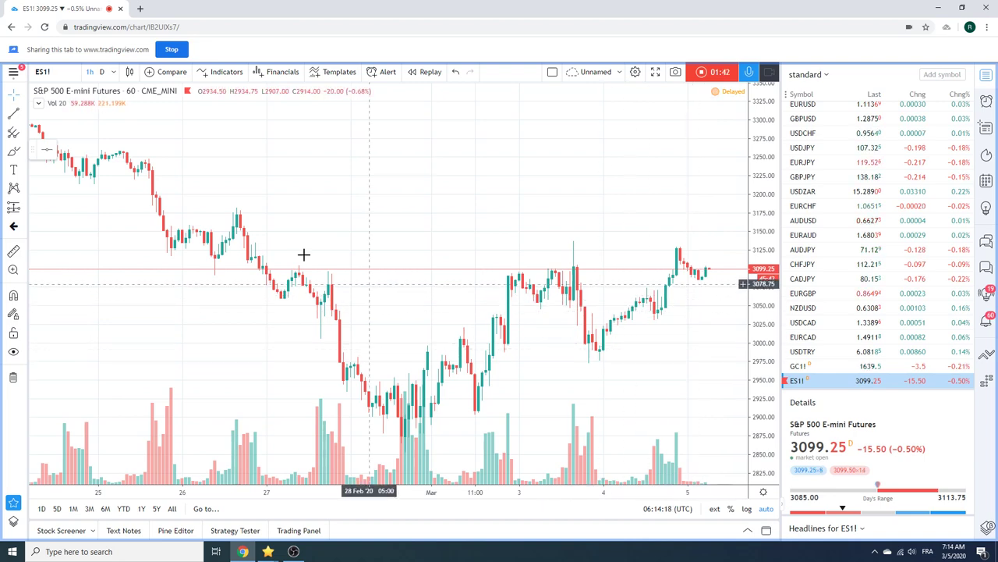
- Draw an extended trend line from the 2 March low (~2901) to the 4 March low (3020.75)
click(26, 116)
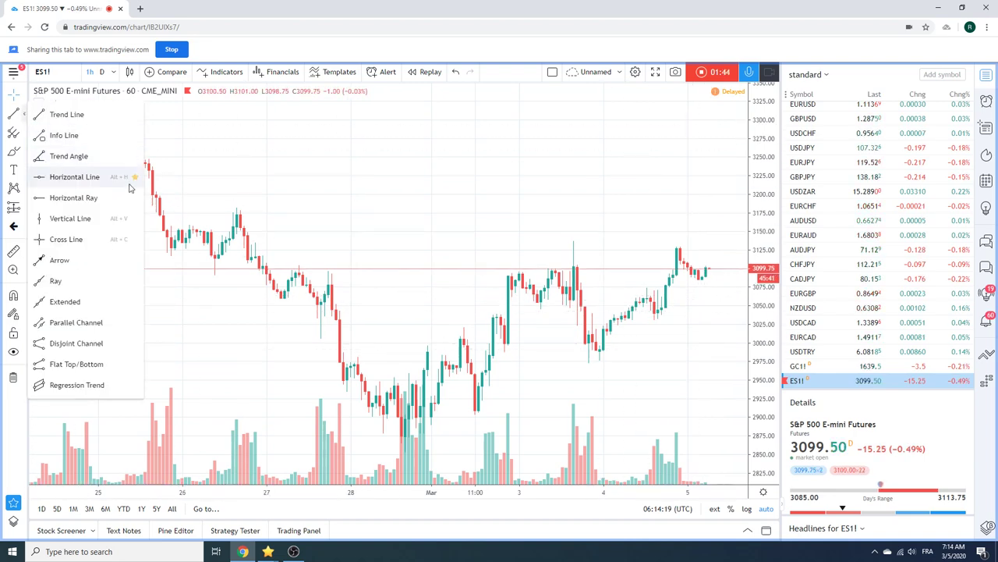
click(129, 303)
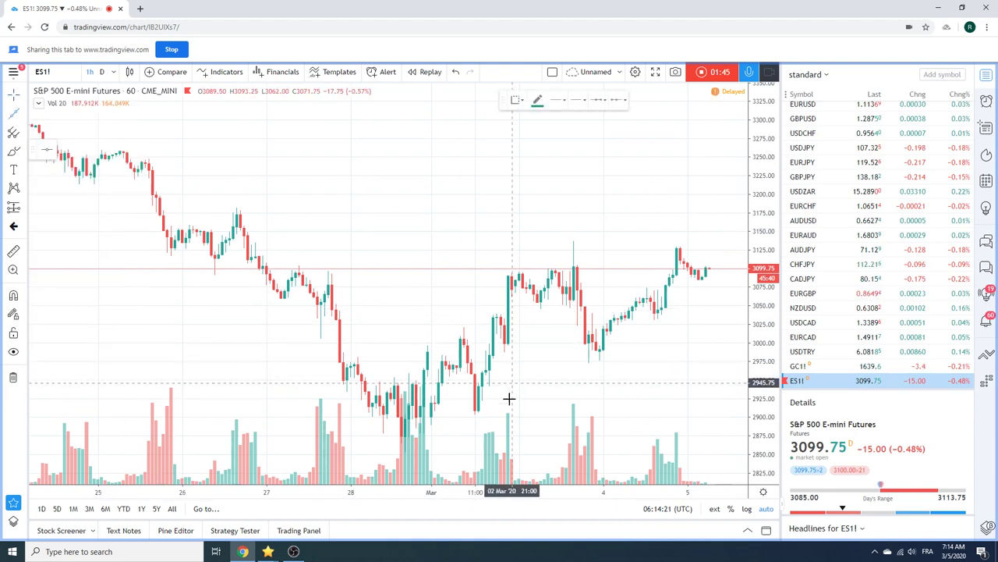
click(474, 416)
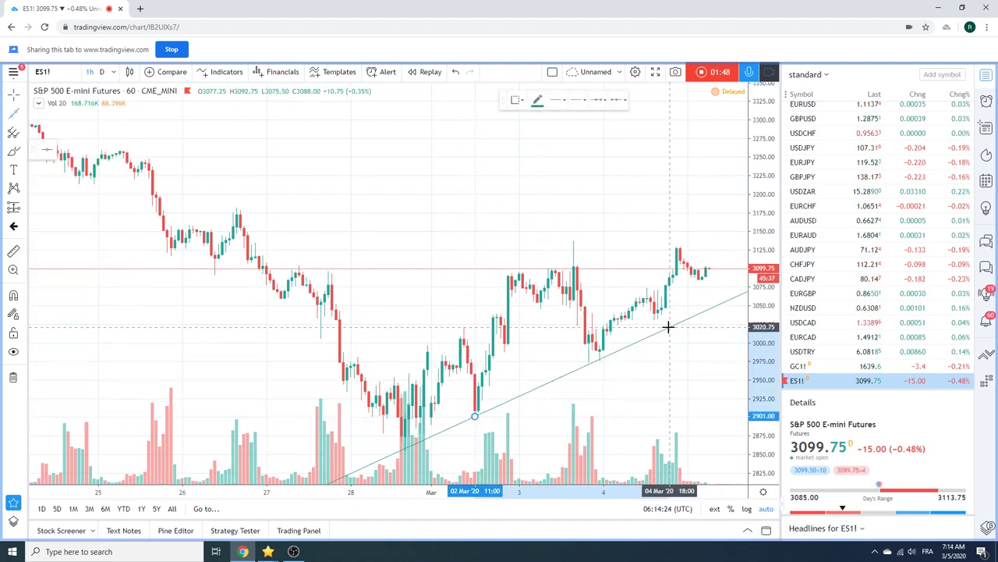
click(668, 326)
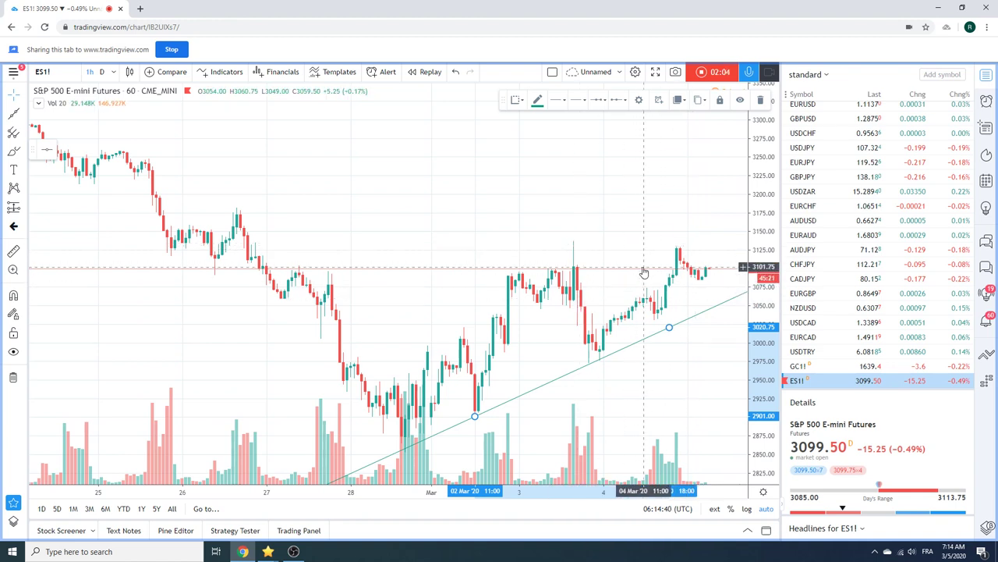
scroll(851, 249, up, 1)
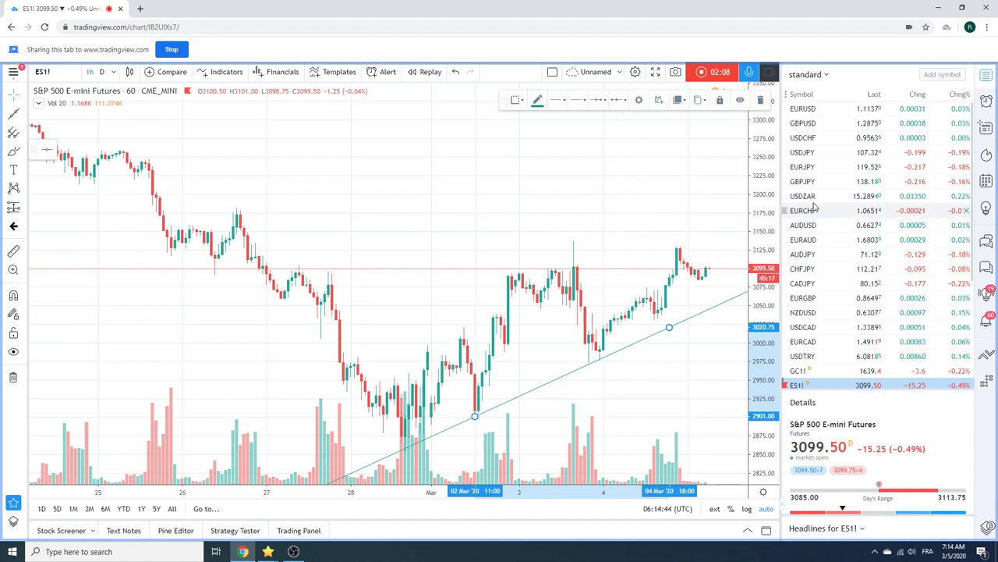
- Load the USDJPY chart from the watchlist and zoom the view out
click(806, 154)
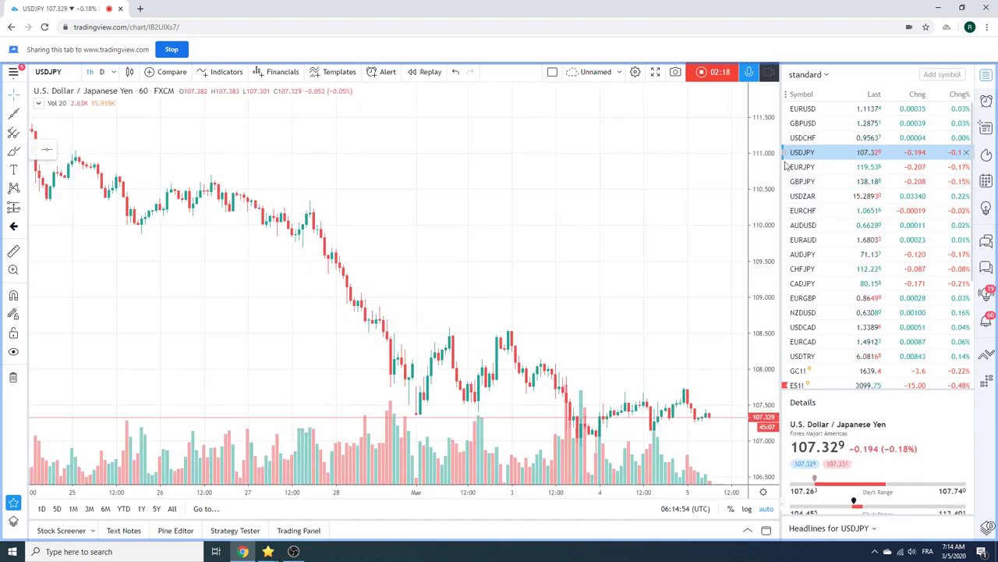
scroll(501, 197, down, 3)
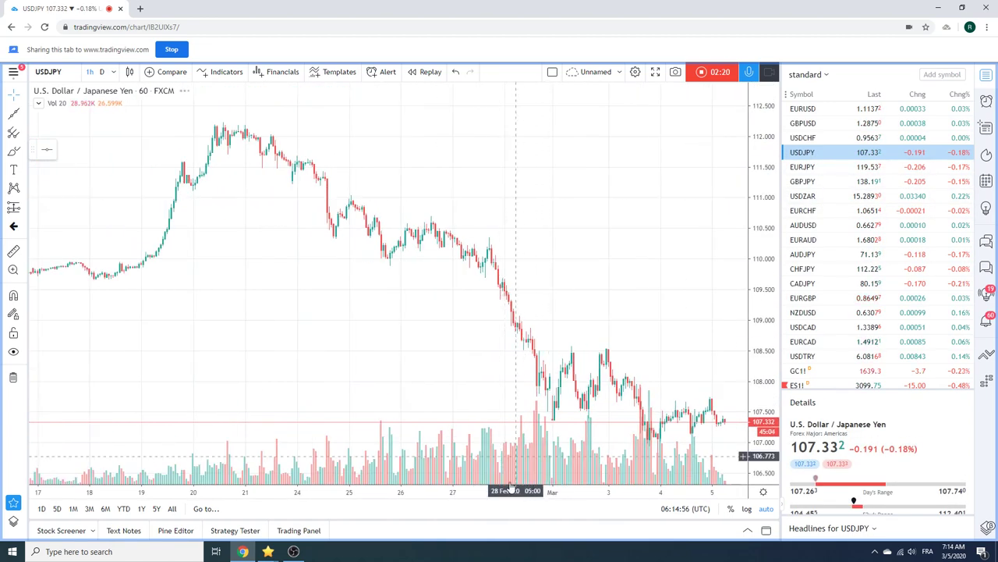
- Hide the Vol (20) volume bars on the USDJPY chart and zoom in
right_click(513, 456)
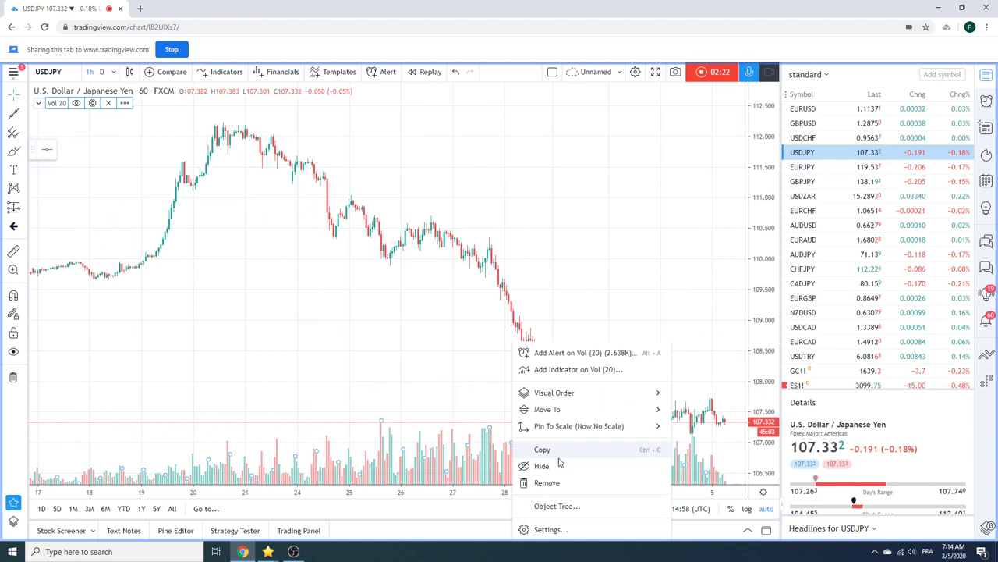
click(520, 465)
scroll(491, 419, up, 3)
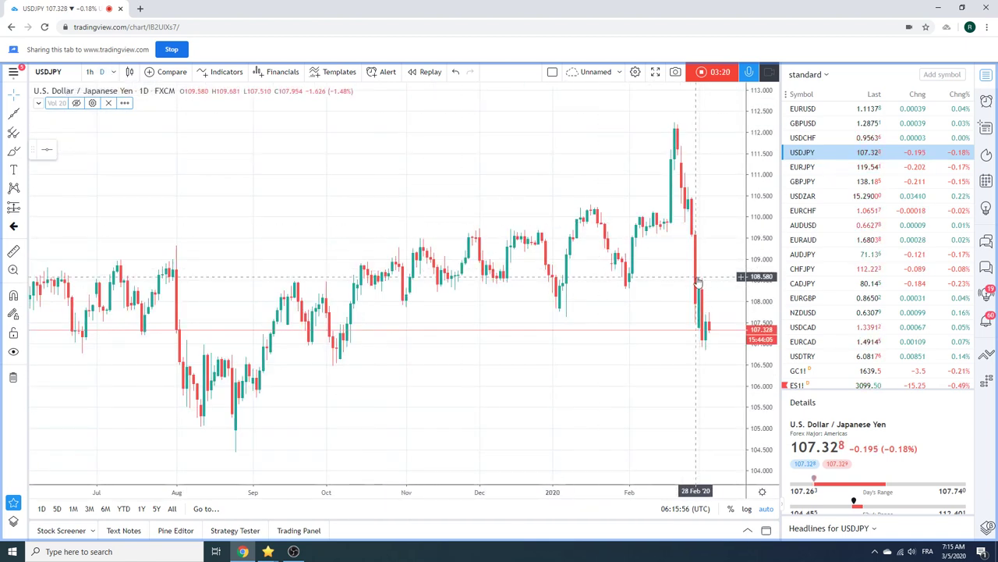
- Zoom out on the USDJPY daily chart
scroll(696, 341, down, 3)
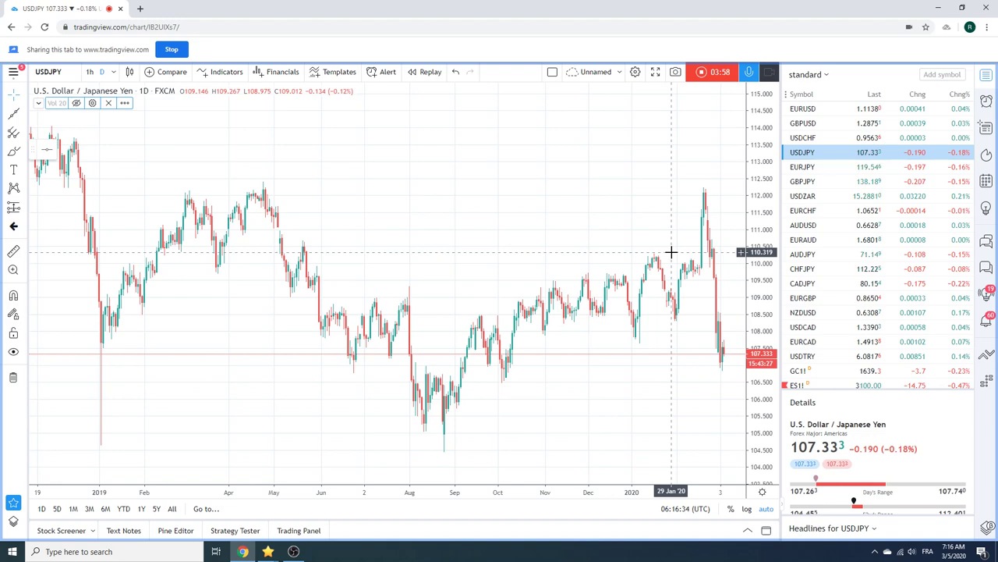
- Load the EURUSD daily chart and zoom in to roughly six months of candles
click(800, 111)
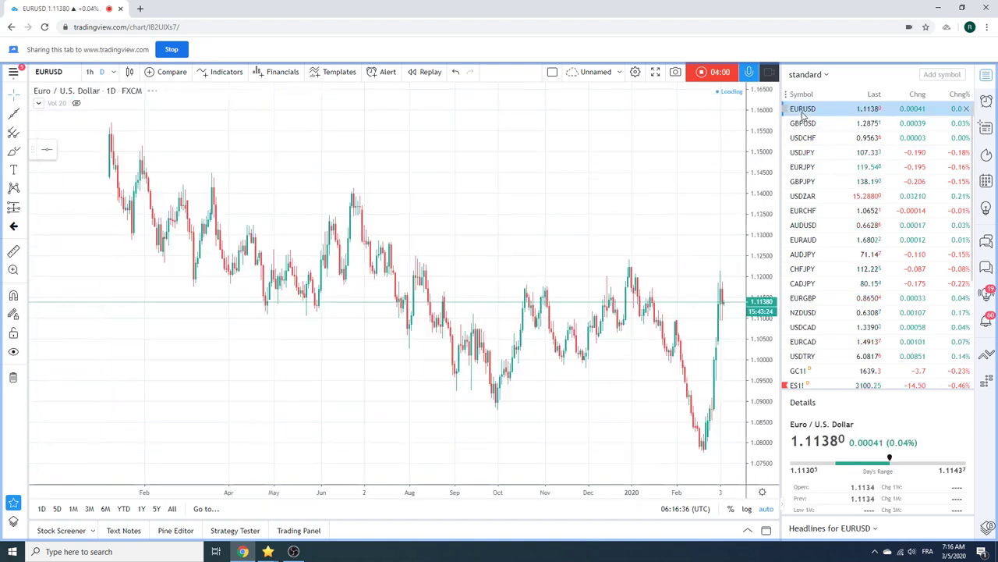
scroll(612, 241, up, 5)
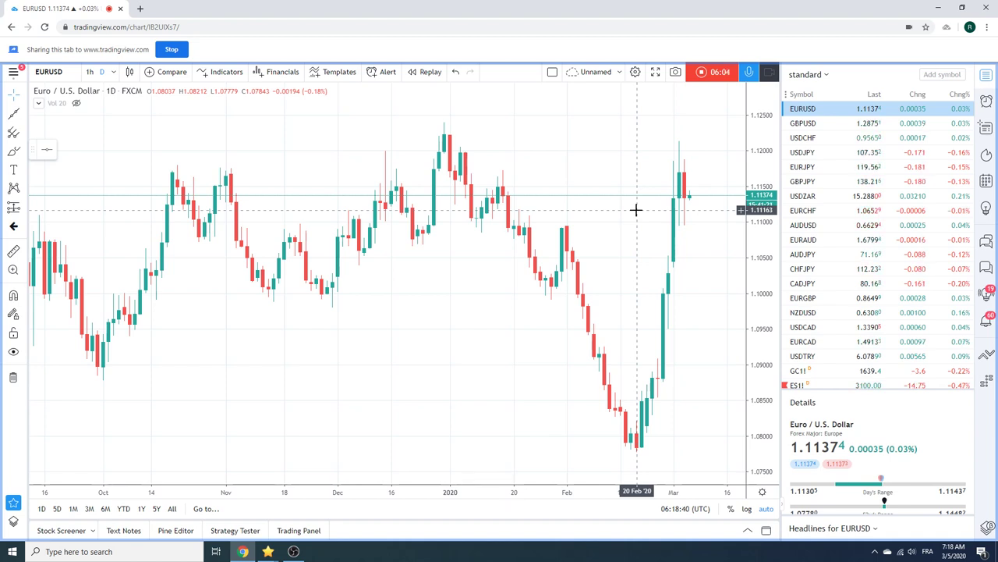
- Change the EURUSD chart's interval to 1-hour candles
click(90, 71)
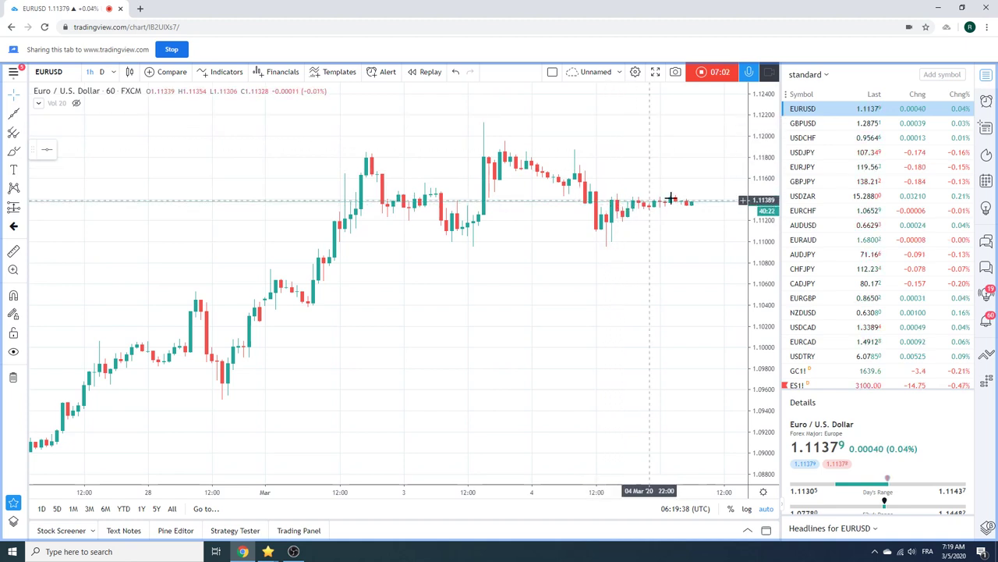
- Load the USDZAR chart on the daily (D) interval, showing September to March
click(810, 199)
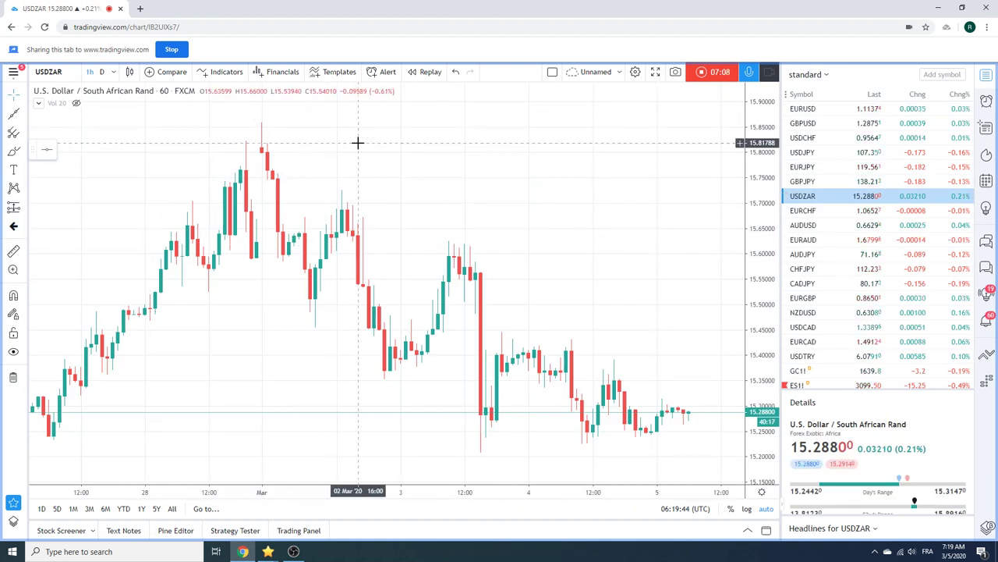
click(101, 71)
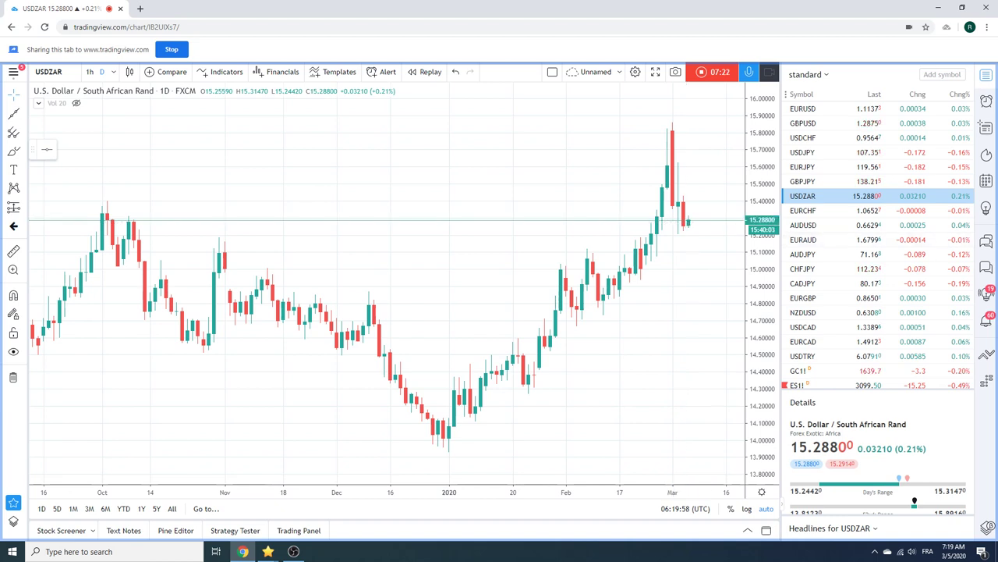
click(267, 552)
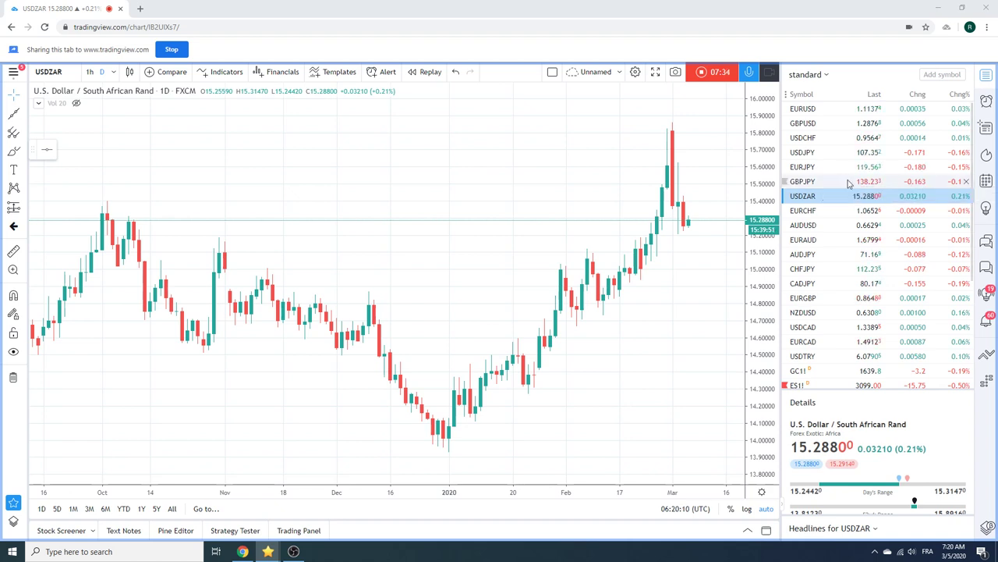
scroll(846, 184, down, 2)
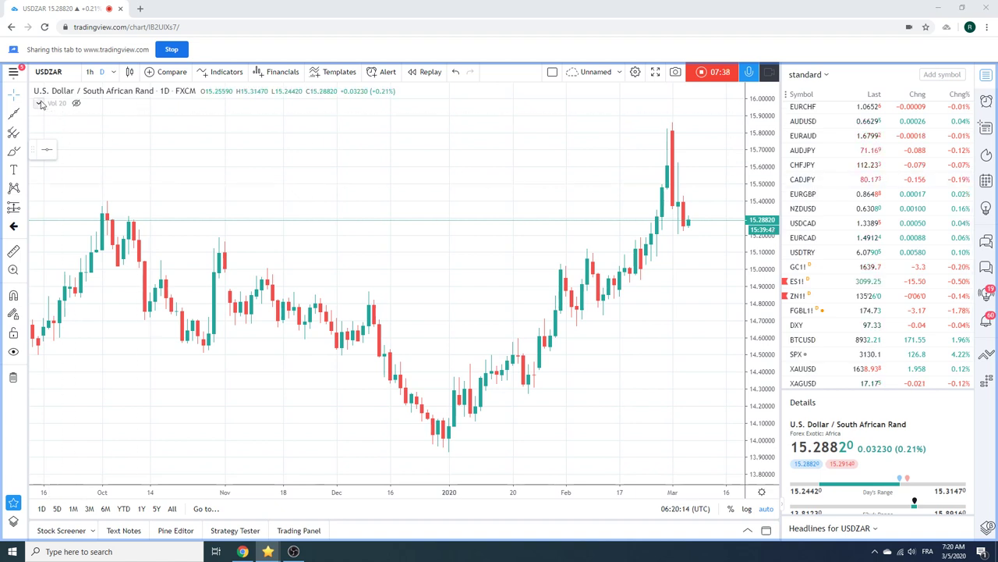
- Enter FBTP1 as the chart symbol, then reopen the symbol box to correct it
click(67, 71)
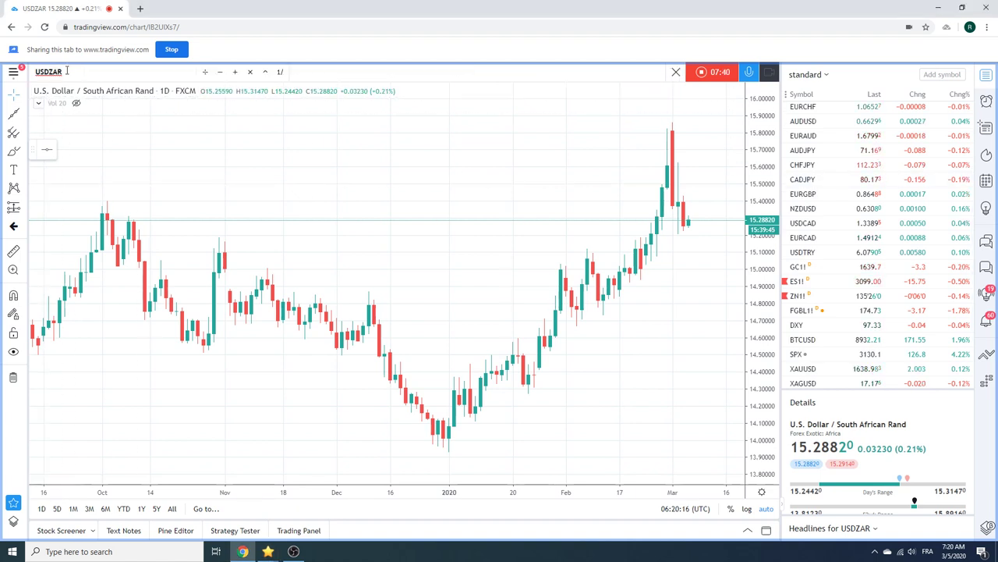
text(F)
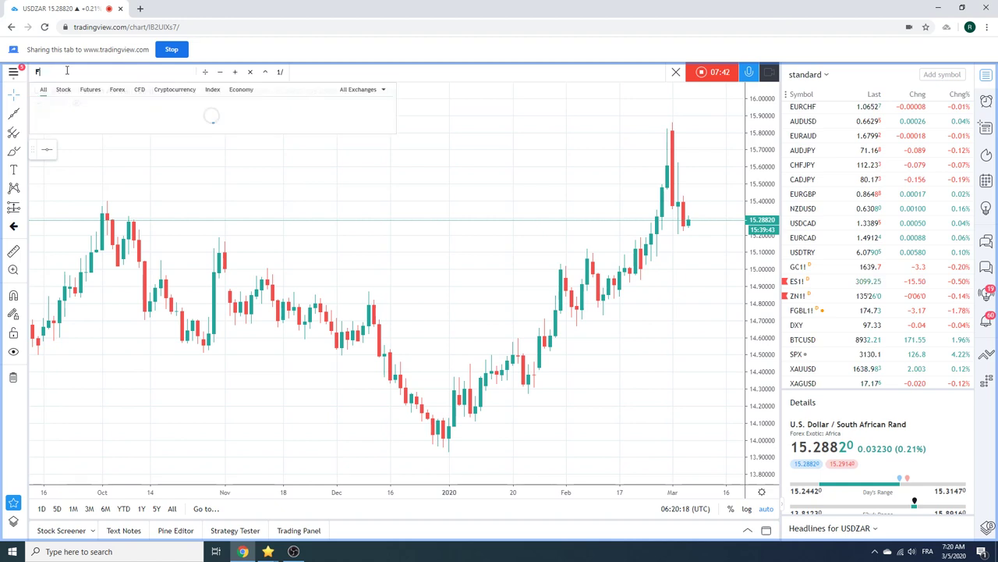
text(BTP1)
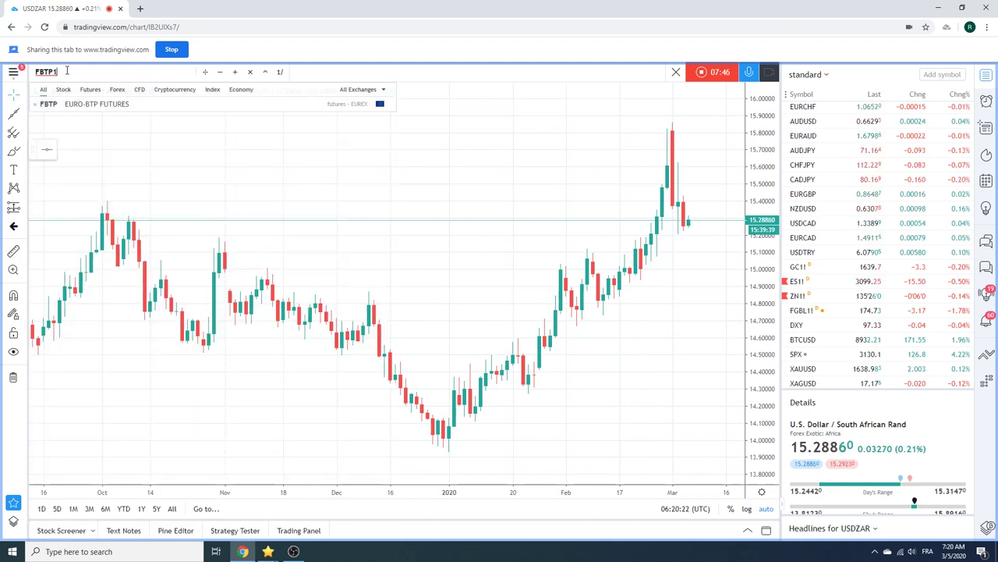
key(Return)
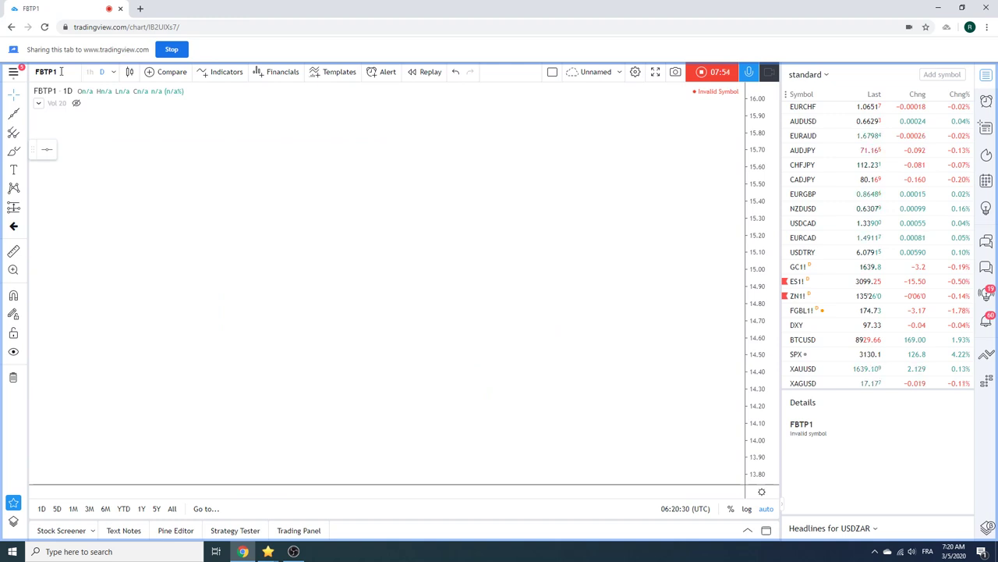
click(61, 71)
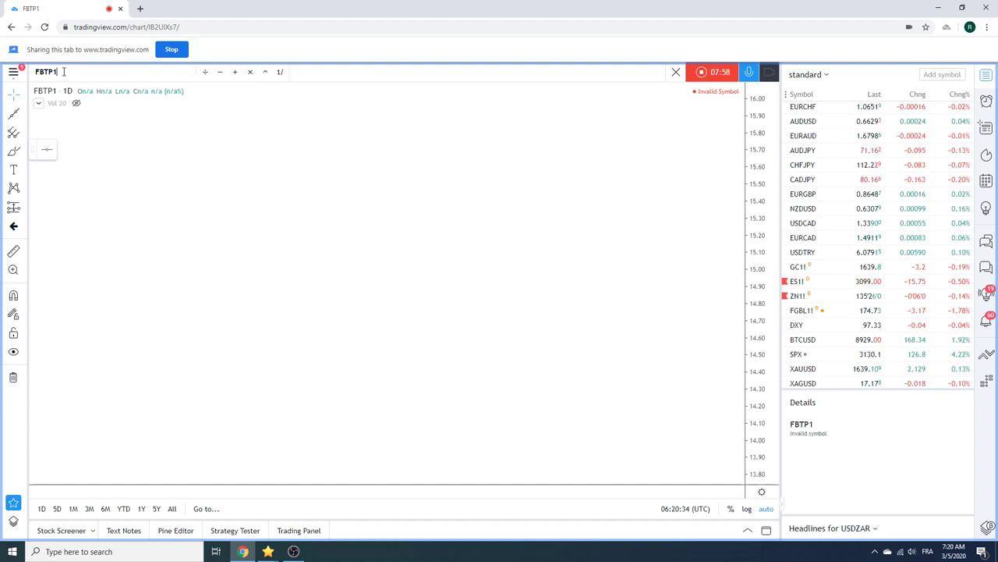
- Load the corrected FBTP1! symbol and zoom the daily chart in to about August through mid-March
text(!)
key(Return)
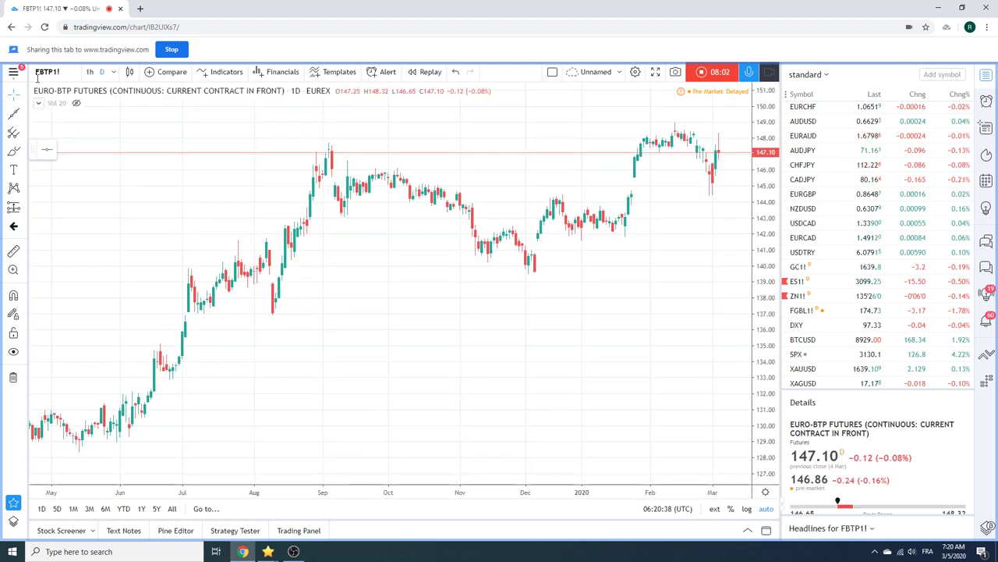
scroll(334, 305, up, 4)
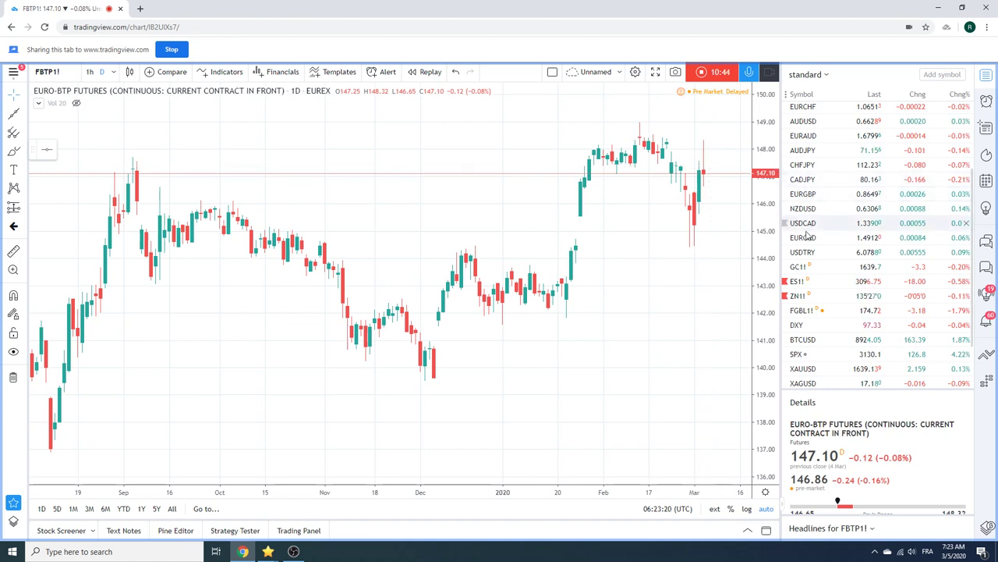
- Pick GC1! in the watchlist to show the COMEX Gold Futures daily chart
click(803, 266)
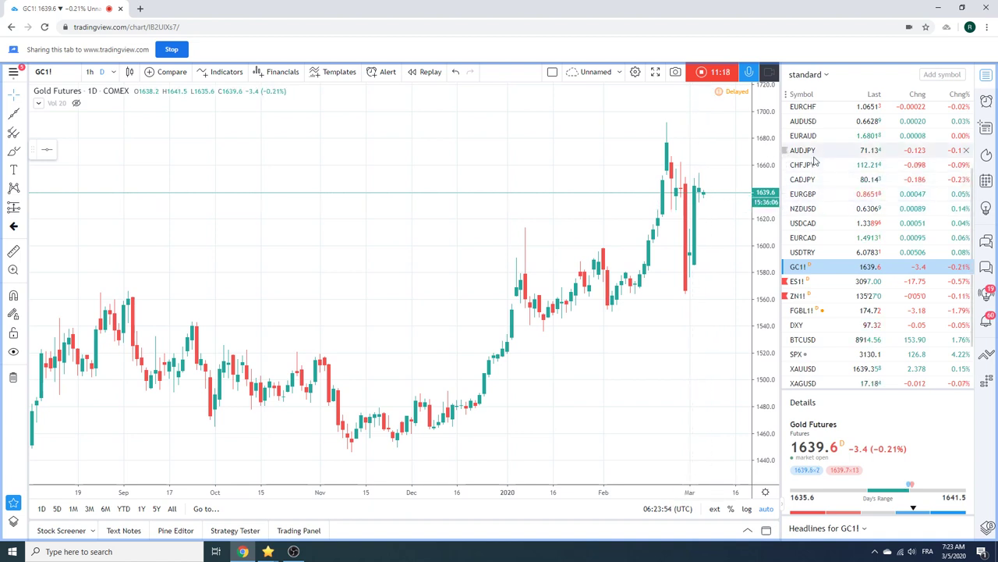
- Pick BTCUSD in the watchlist to show the Coinbase Bitcoin / U.S. Dollar daily chart
click(812, 342)
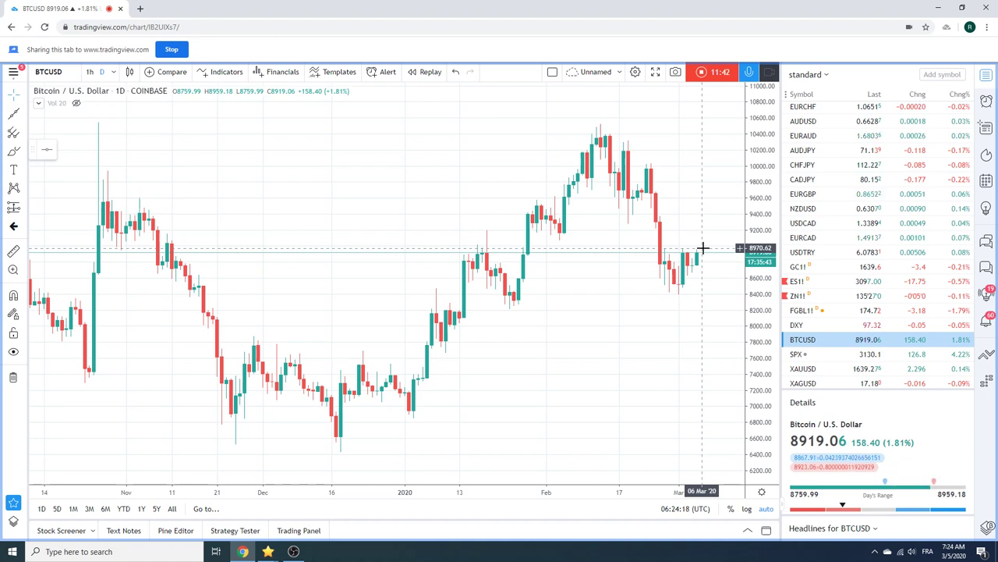
- Select BTC1! further down the watchlist to show the Bitcoin CME Futures chart
scroll(836, 263, down, 3)
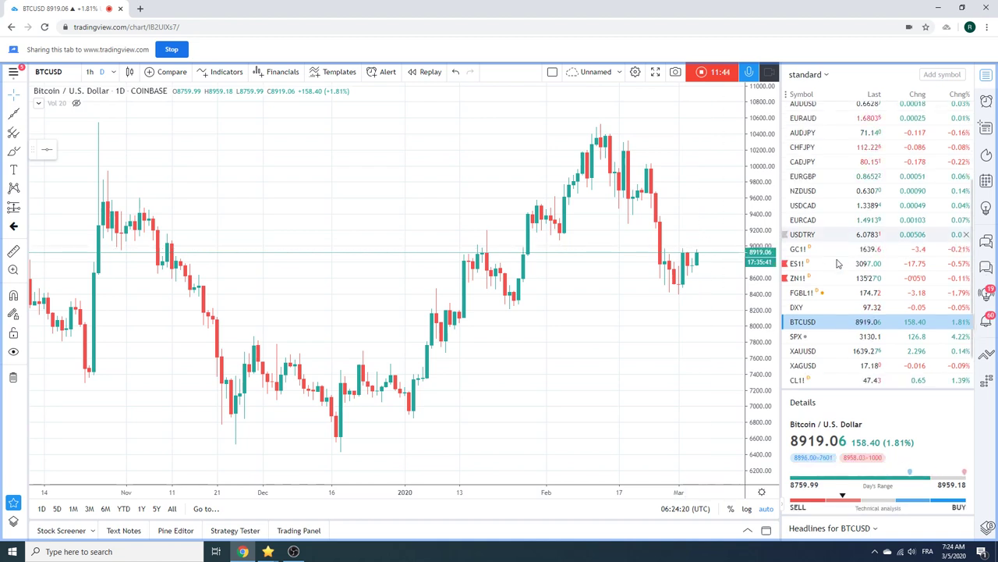
click(819, 365)
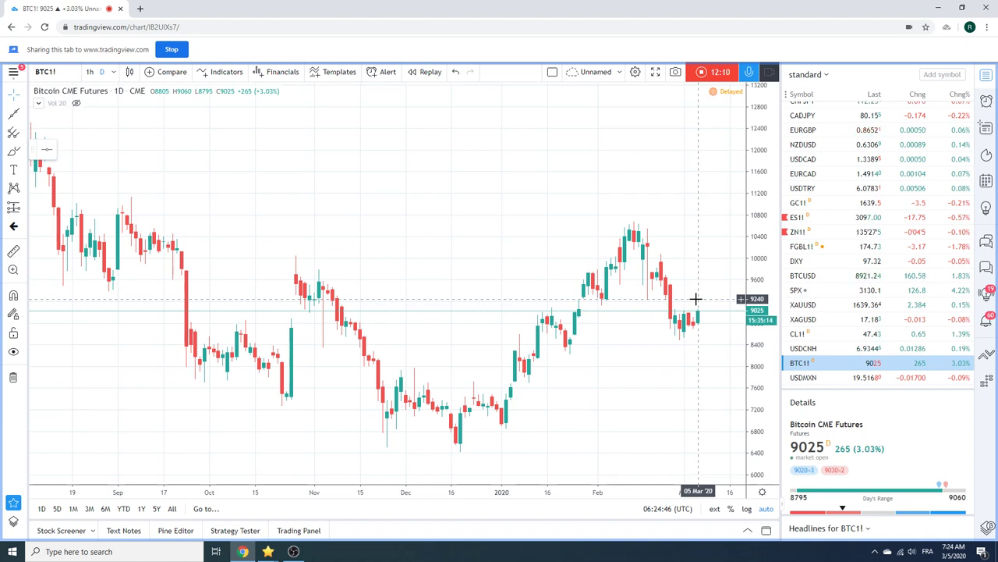
- Select AUDUSD higher up the watchlist to show the FXCM Australian Dollar chart
scroll(839, 263, up, 2)
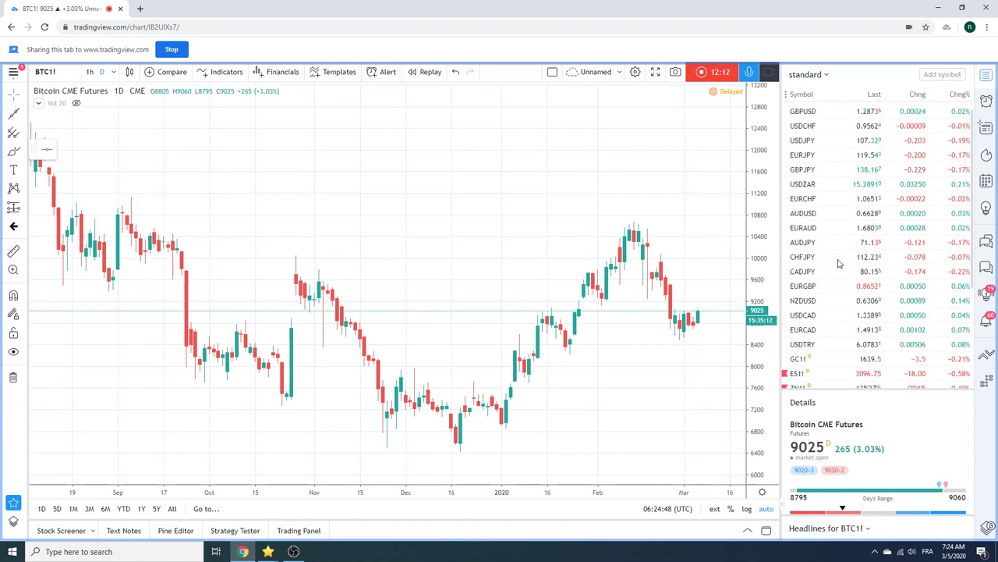
click(823, 217)
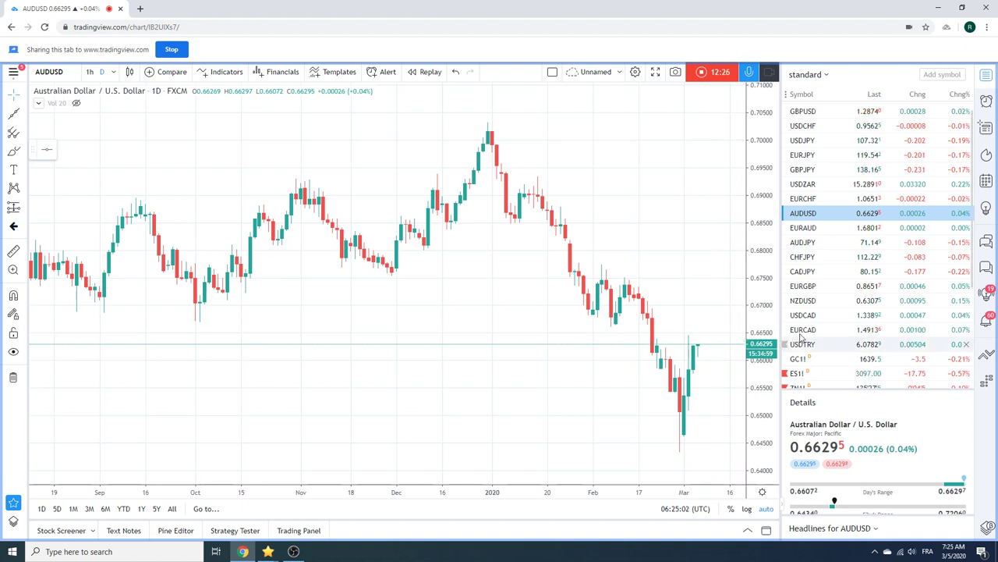
- Pick NZDUSD in the watchlist to show the FXCM New Zealand Dollar daily chart
click(819, 300)
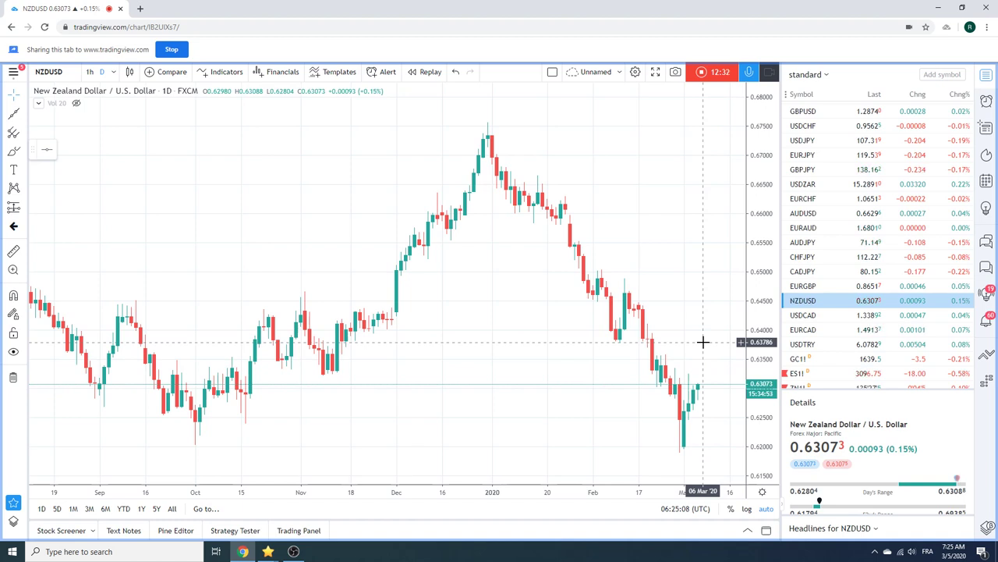
- Change the NZDUSD chart interval to 1 hour
click(89, 72)
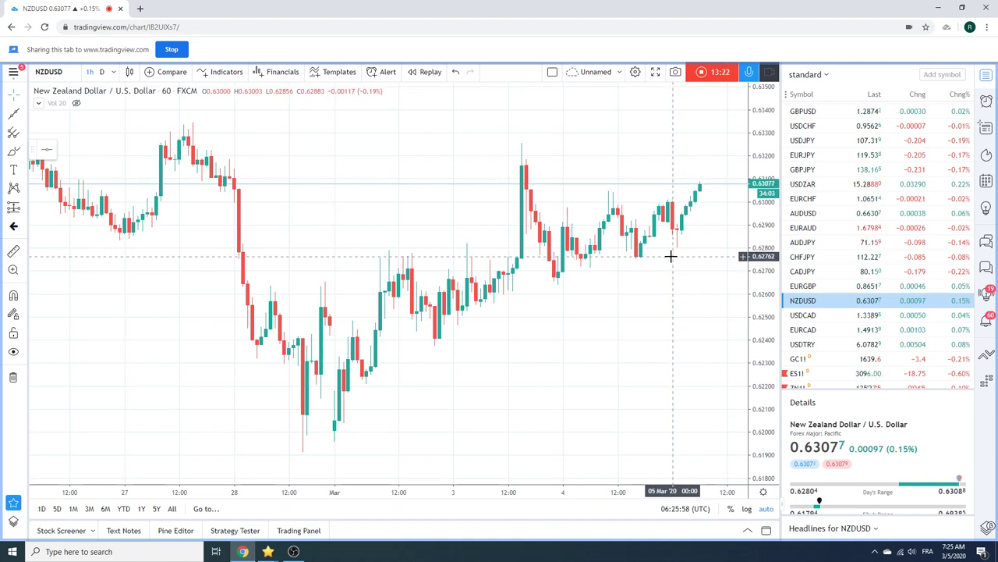
- Stop the video idea recording to open the Preview Video Idea upload
click(712, 71)
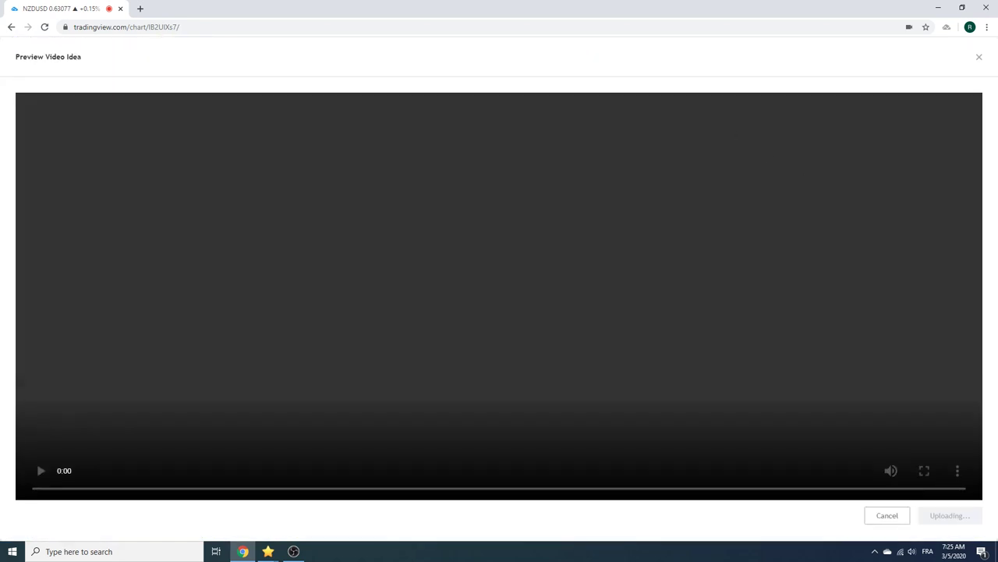